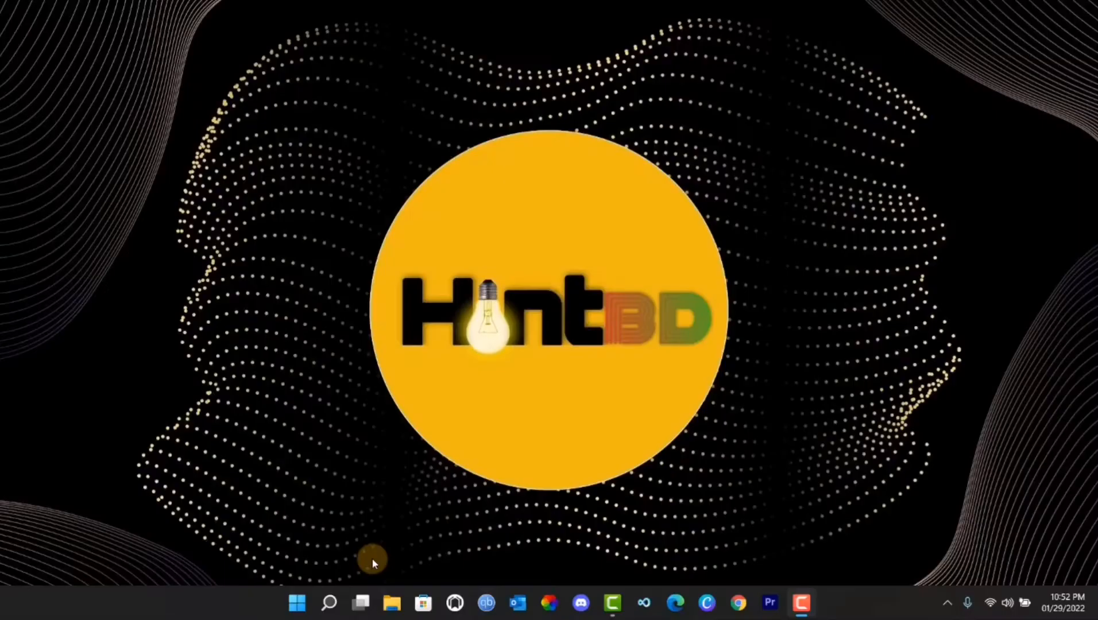
Step: Open the Storage page of the Windows system settings and expand the advanced storage settings
left_click(300, 603)
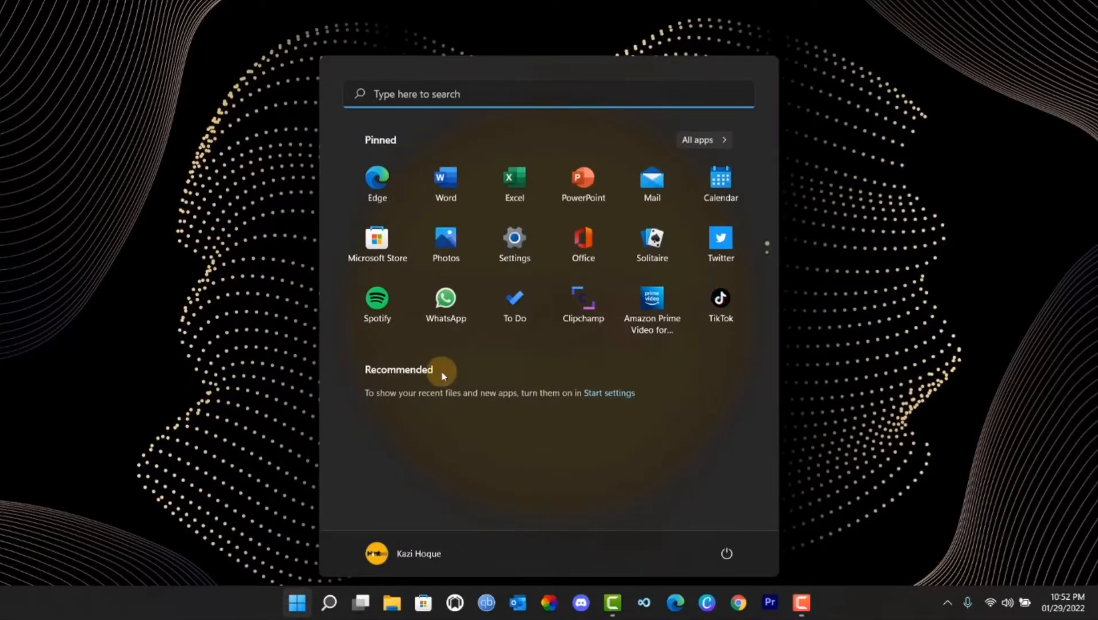
left_click(525, 251)
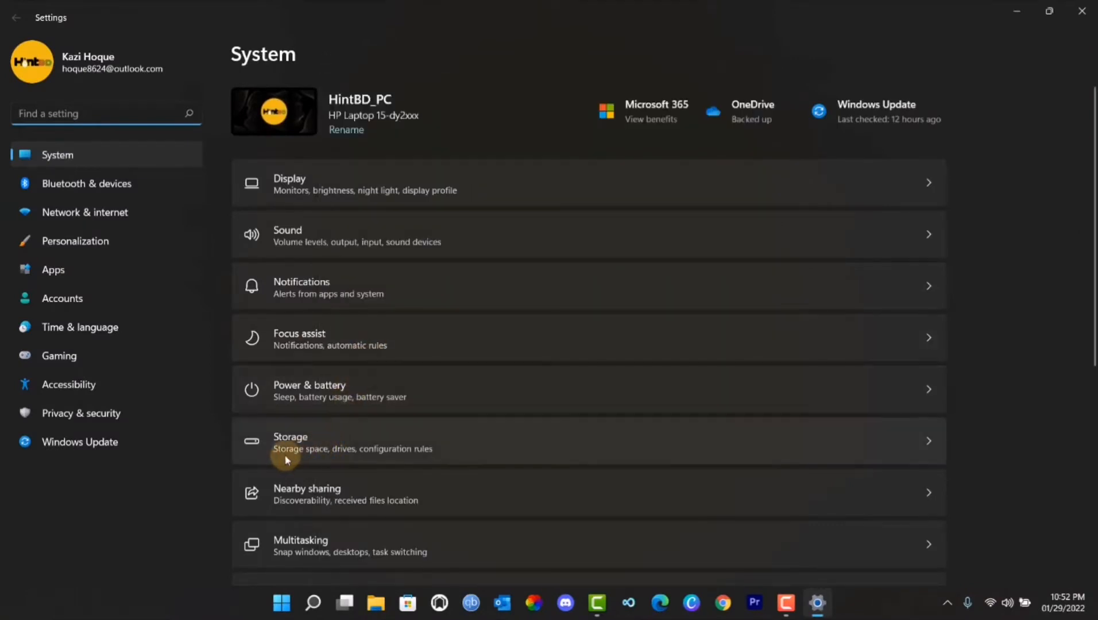
left_click(847, 447)
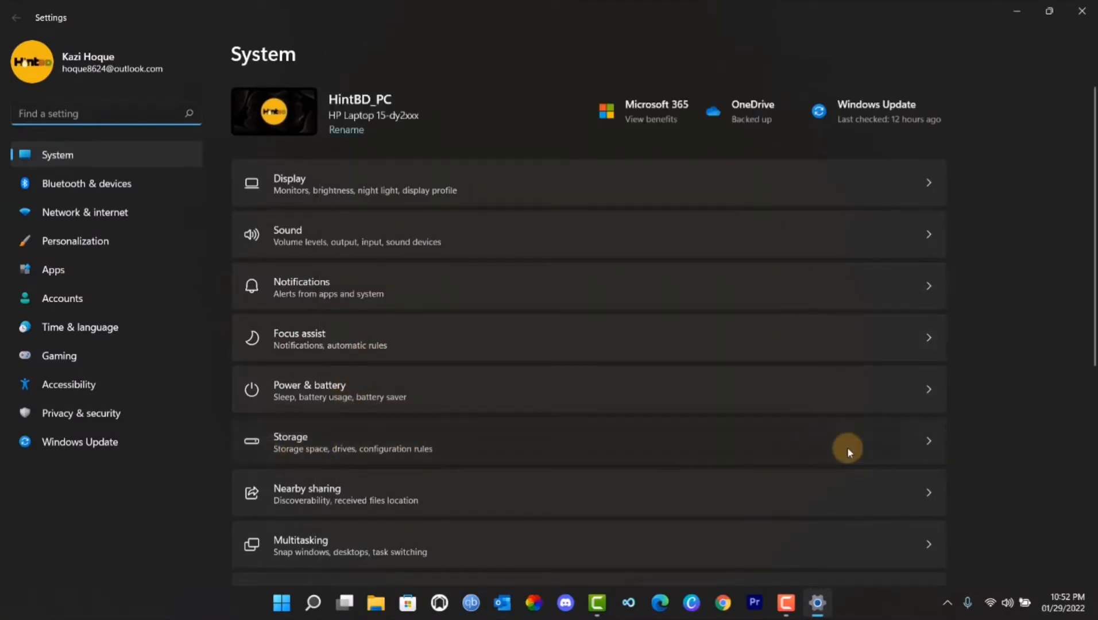
scroll(583, 403, "down", 2)
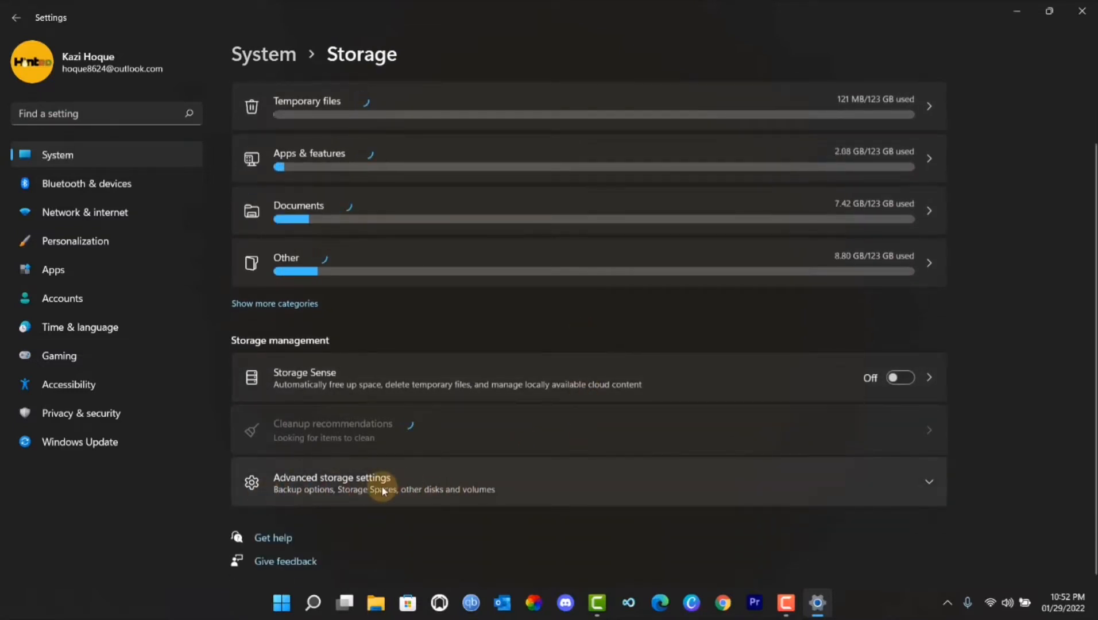
scroll(385, 522, "down", 2)
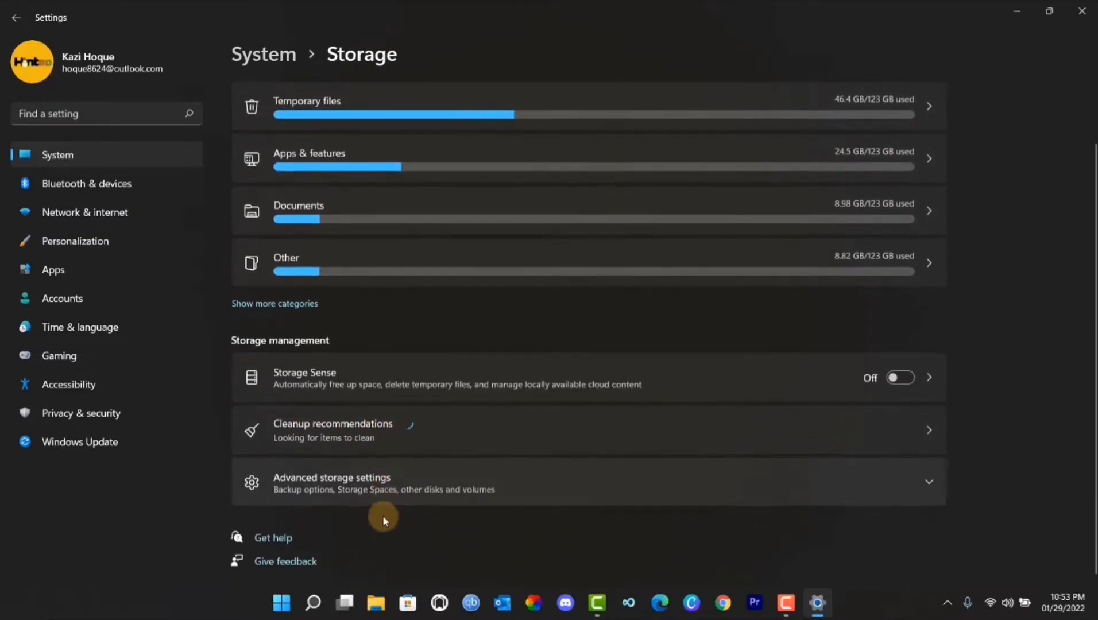
left_click(373, 482)
scroll(372, 495, "down", 4)
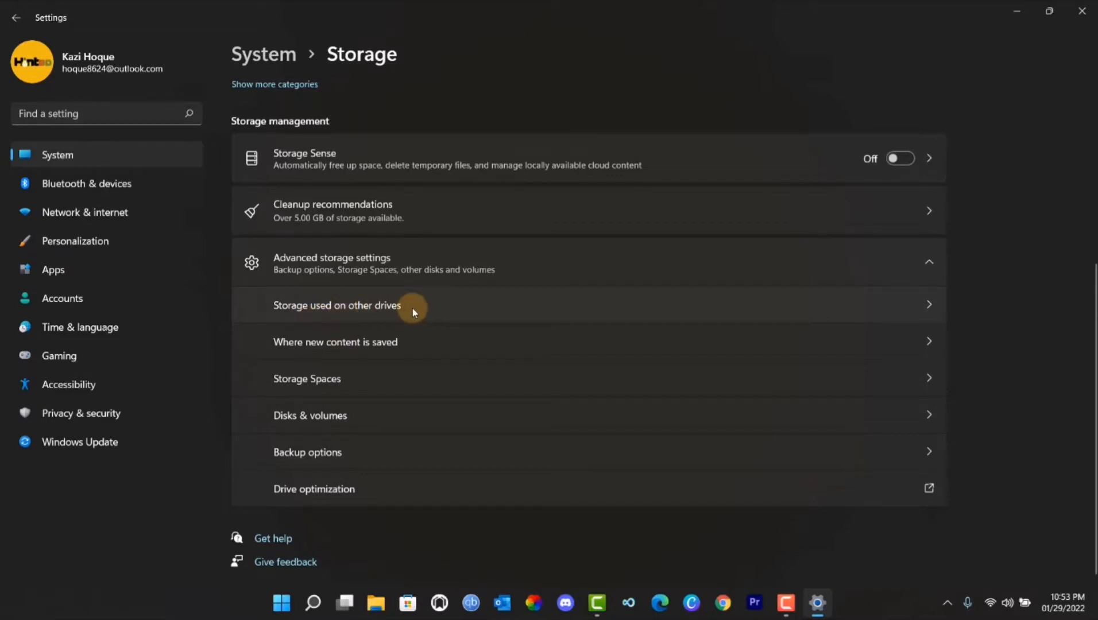
Step: Open the Windows (C:) storage usage under other drives and examine its System & reserved details, including virtual memory
left_click(495, 307)
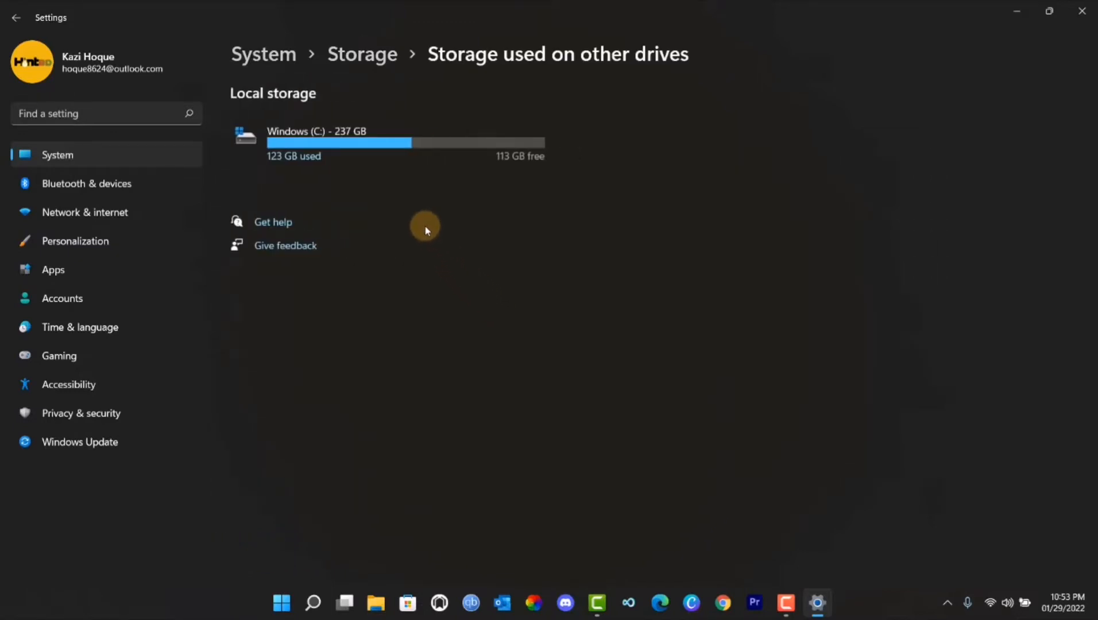
left_click(410, 160)
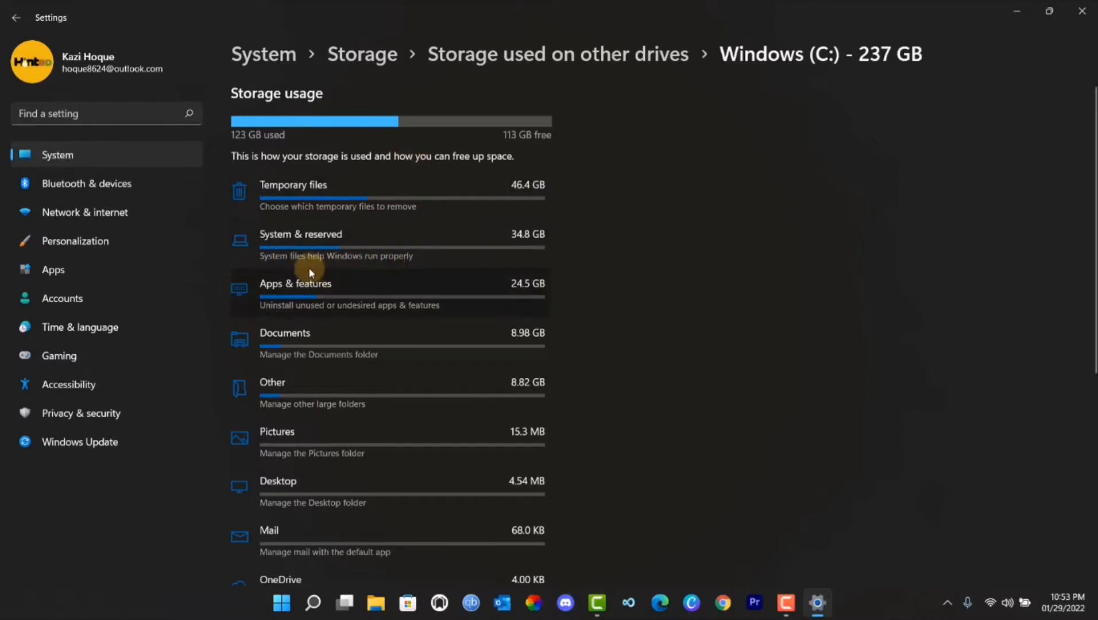
left_click(437, 258)
scroll(578, 140, "down", 5)
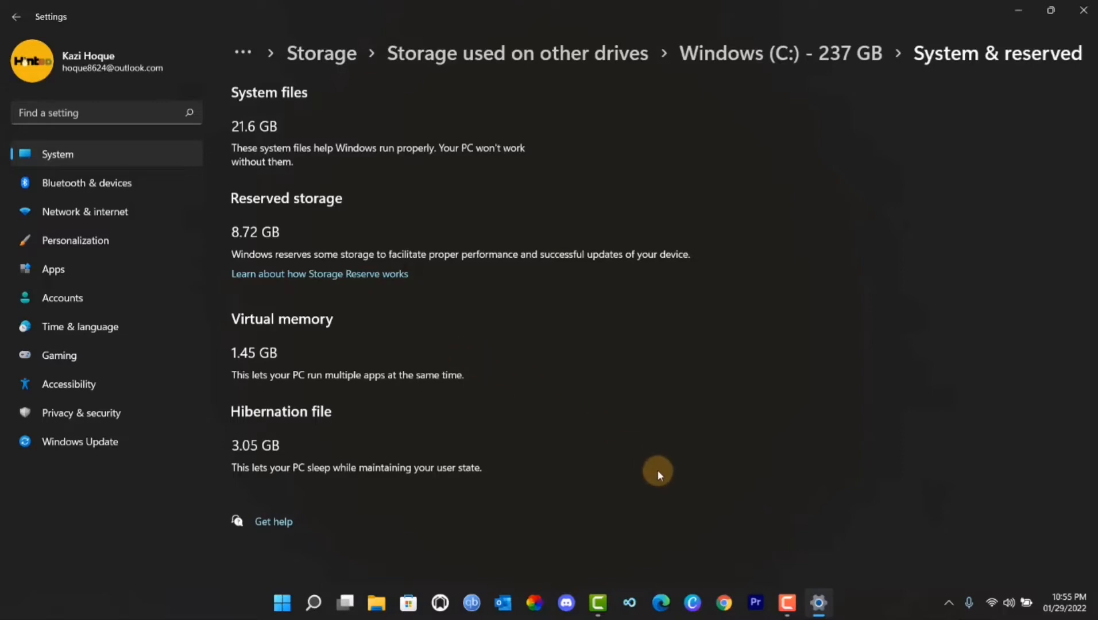
left_click(787, 603)
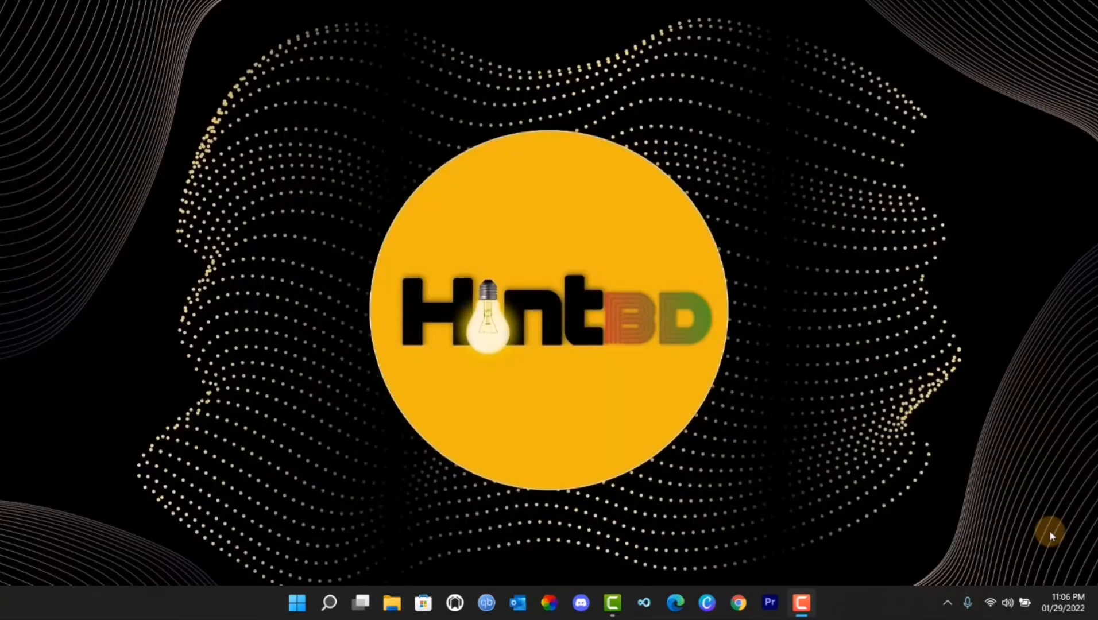
Step: Open the advanced system settings, place the dialog mid-desktop and open its performance settings
left_click(330, 604)
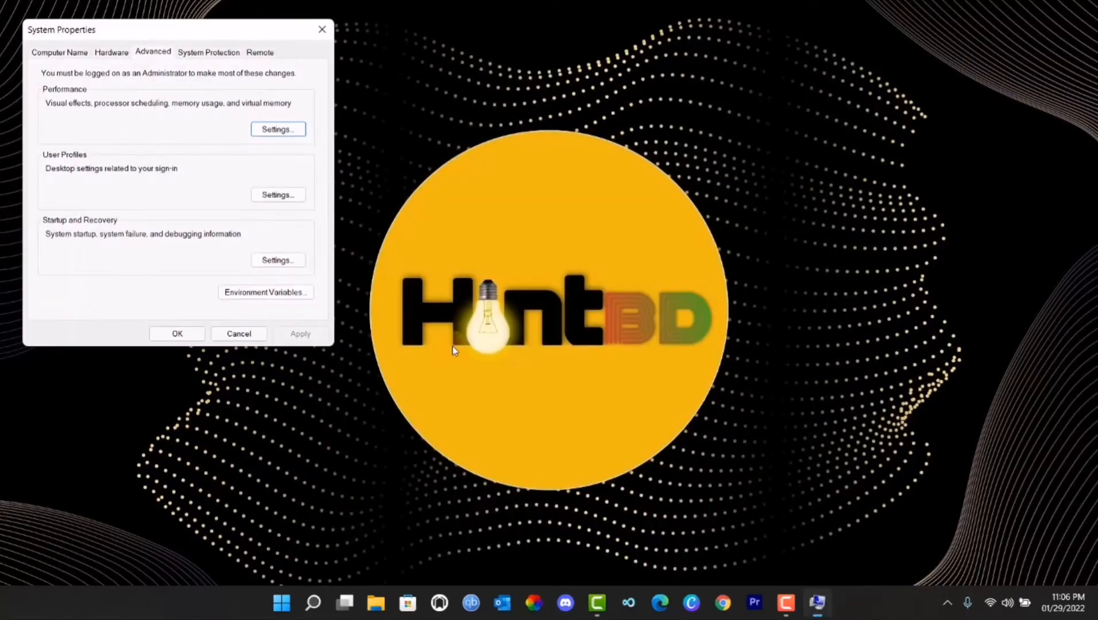
left_click_drag(151, 28, 508, 103)
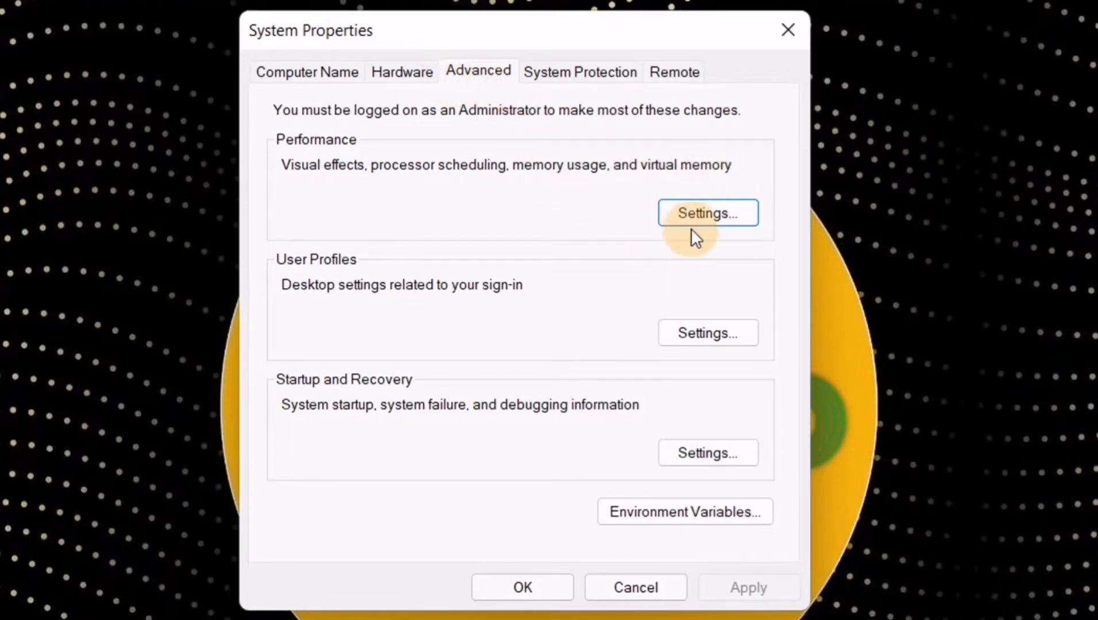
left_click(726, 220)
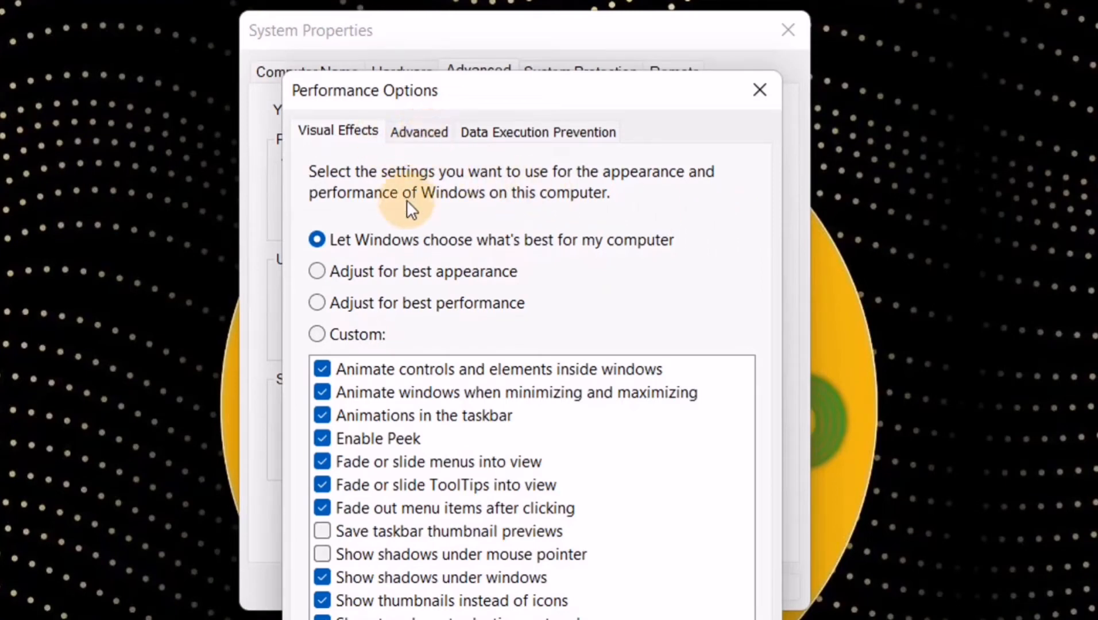
Step: In the virtual memory settings, turn off automatic paging file management and select a custom size for drive C:
left_click(412, 142)
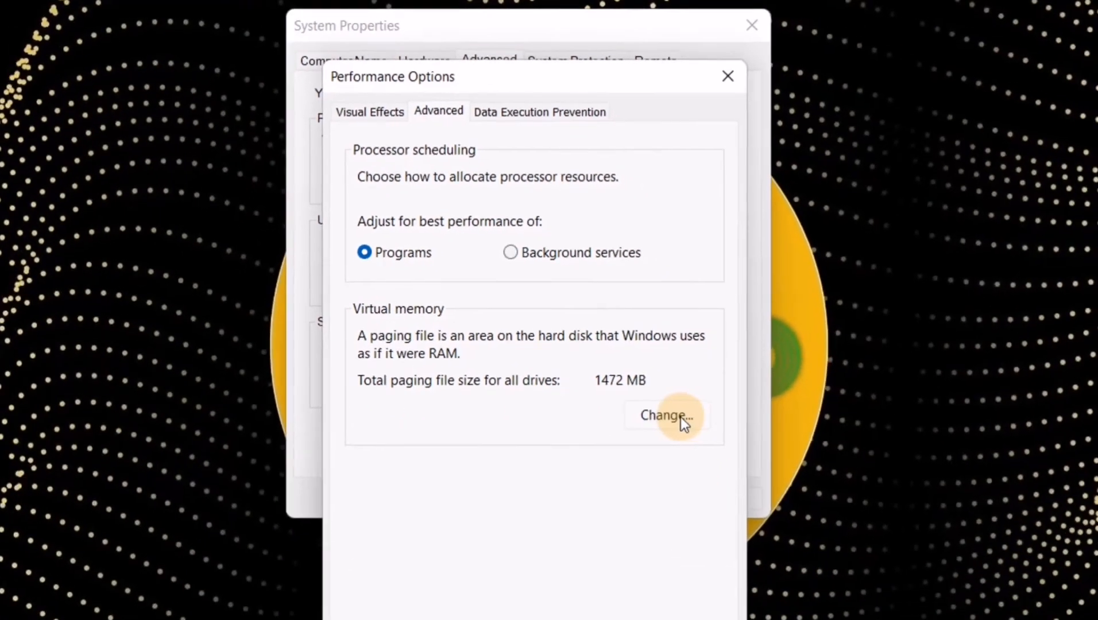
left_click(705, 489)
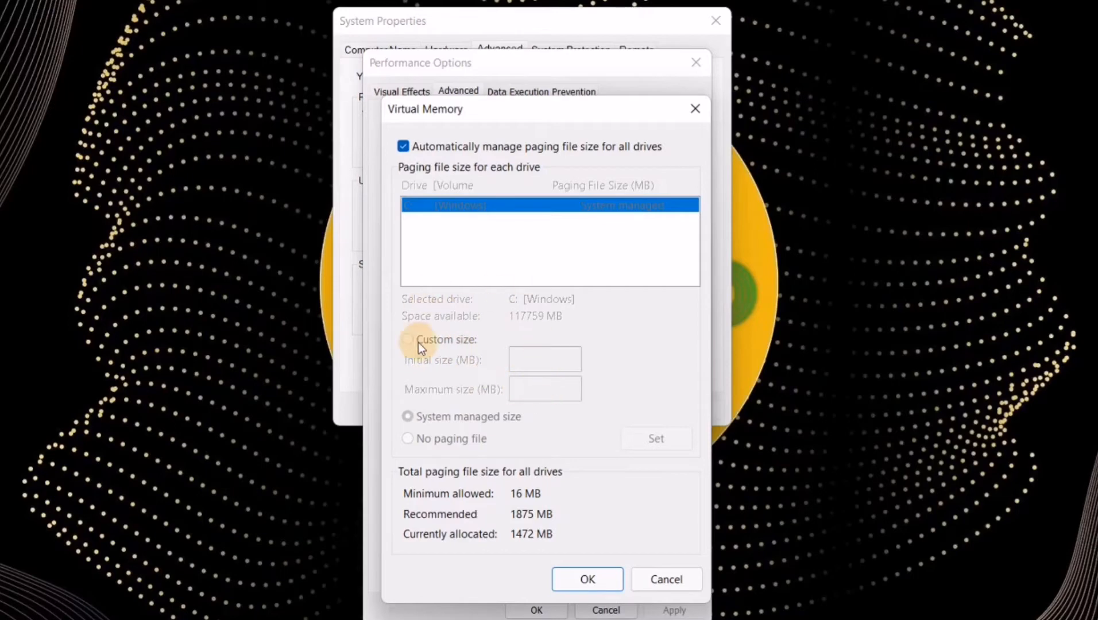
left_click(404, 147)
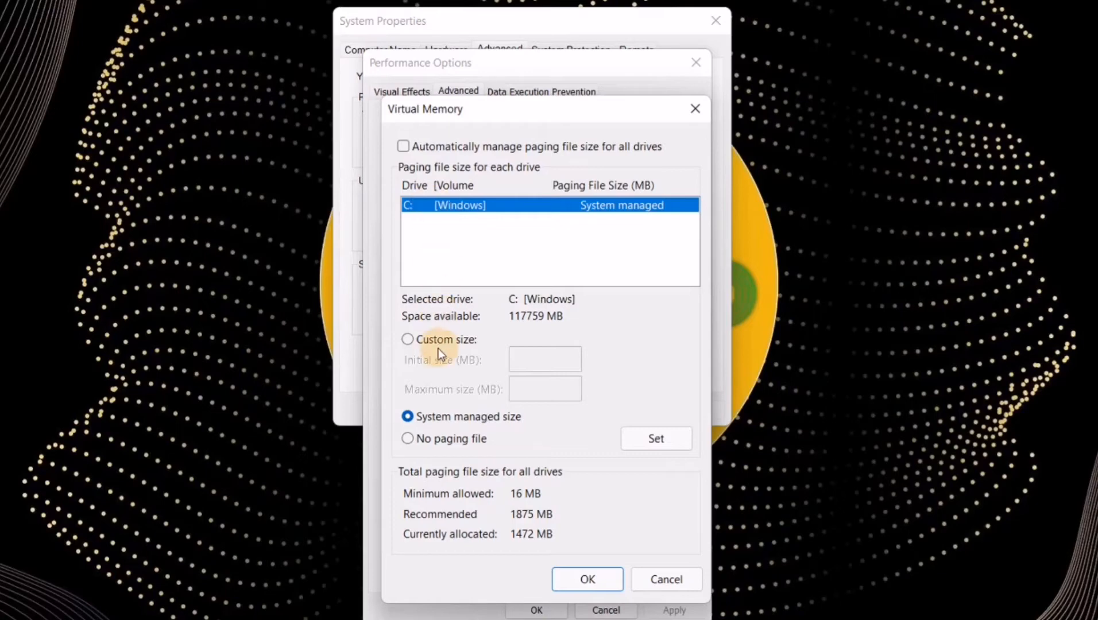
left_click(407, 340)
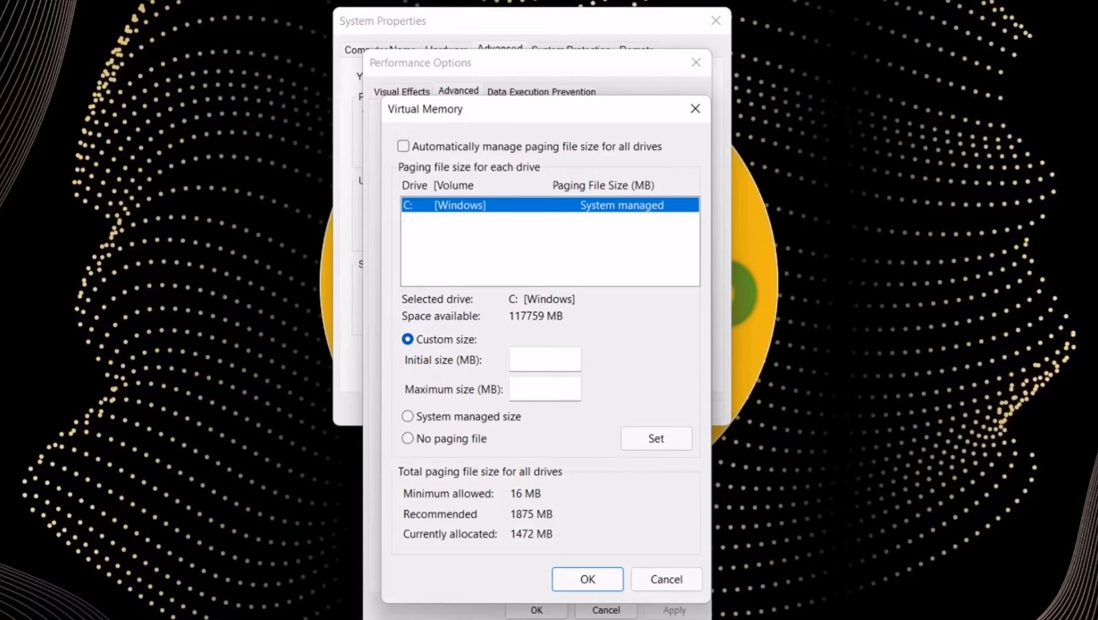
Step: Open Calculator and place it beside the Virtual Memory dialog so the paging file fields stay accessible
left_click(288, 619)
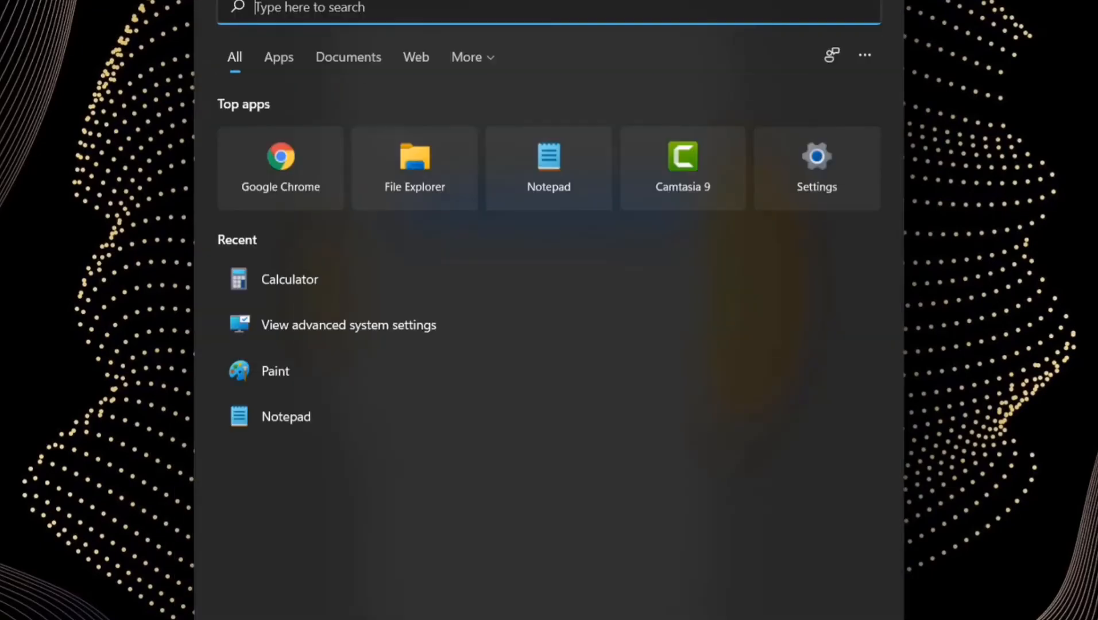
left_click(304, 267)
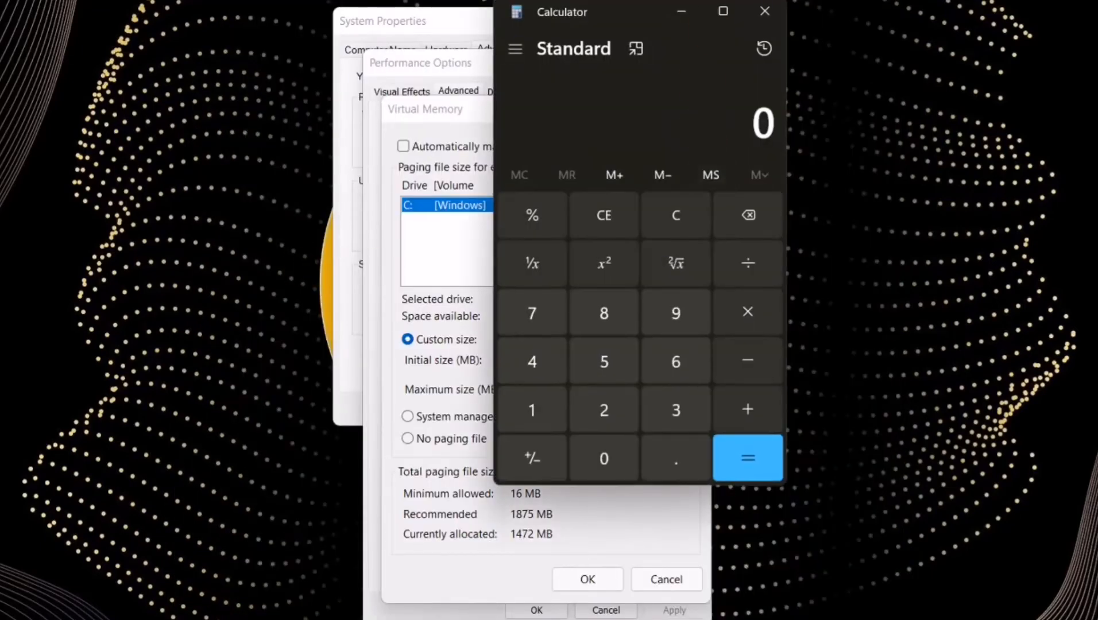
left_click_drag(610, 23, 901, 2)
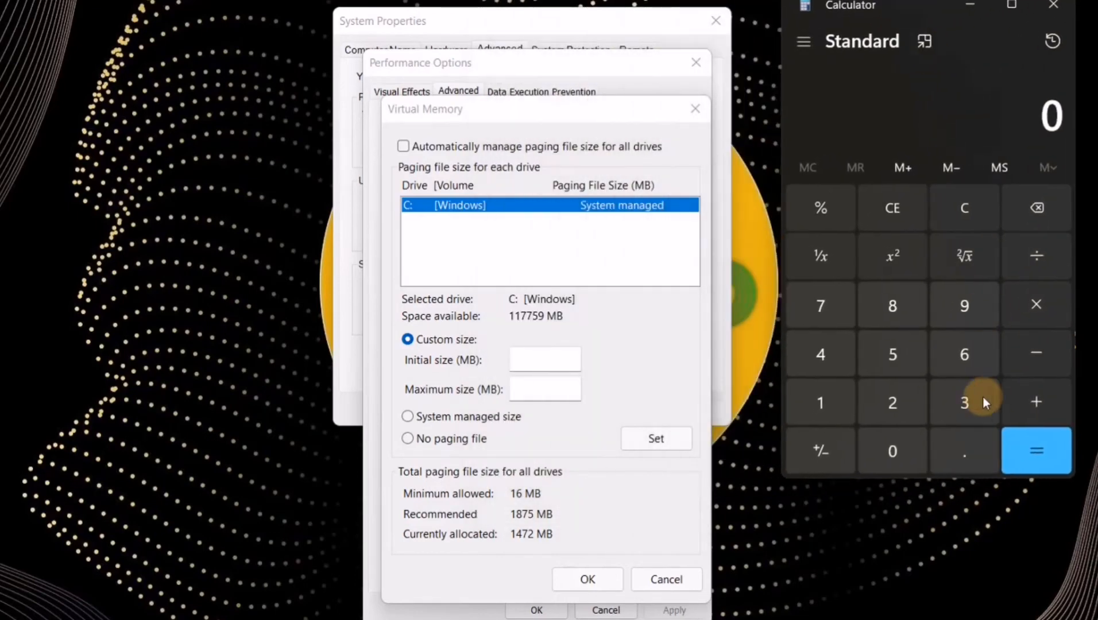
Step: Calculate 1024 × 8 to convert 8 GB of RAM to megabytes
left_click(824, 410)
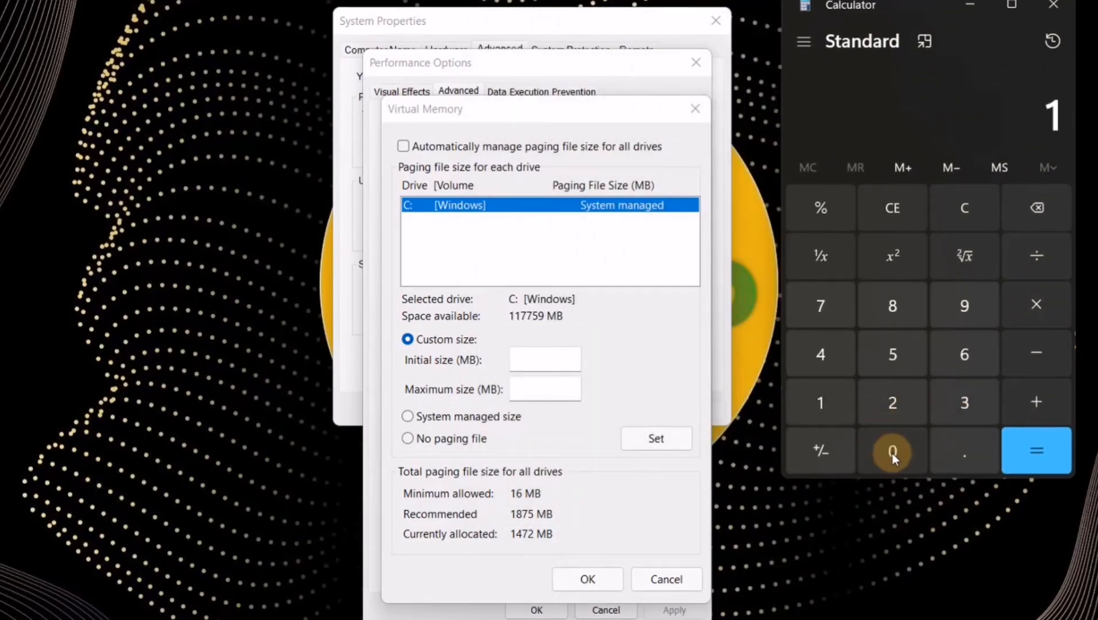
left_click(890, 451)
left_click(882, 403)
left_click(836, 352)
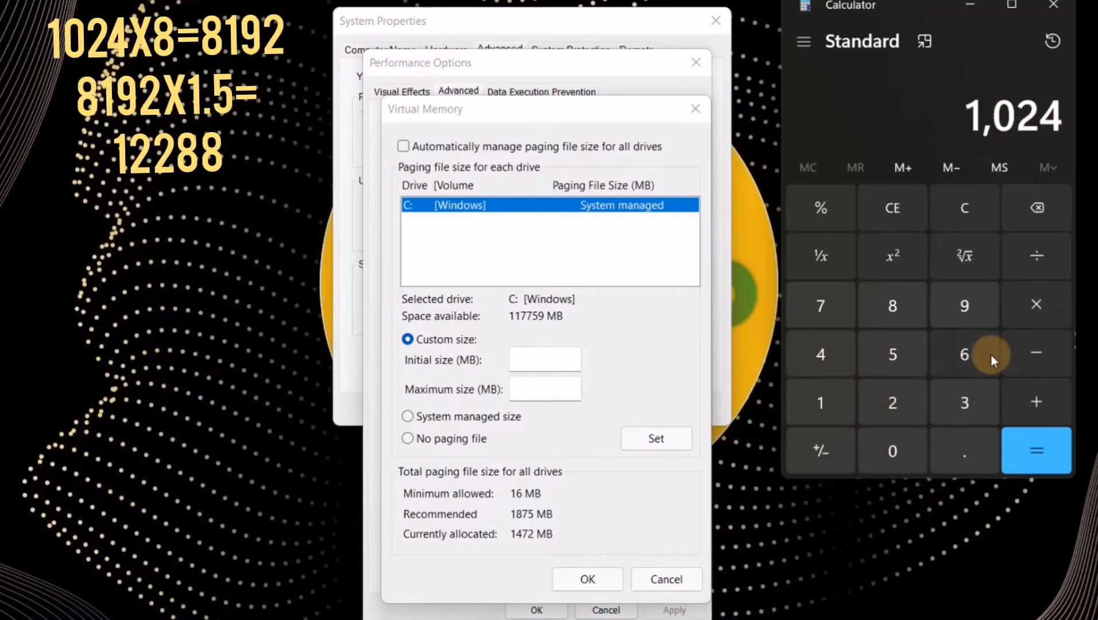
left_click(1047, 310)
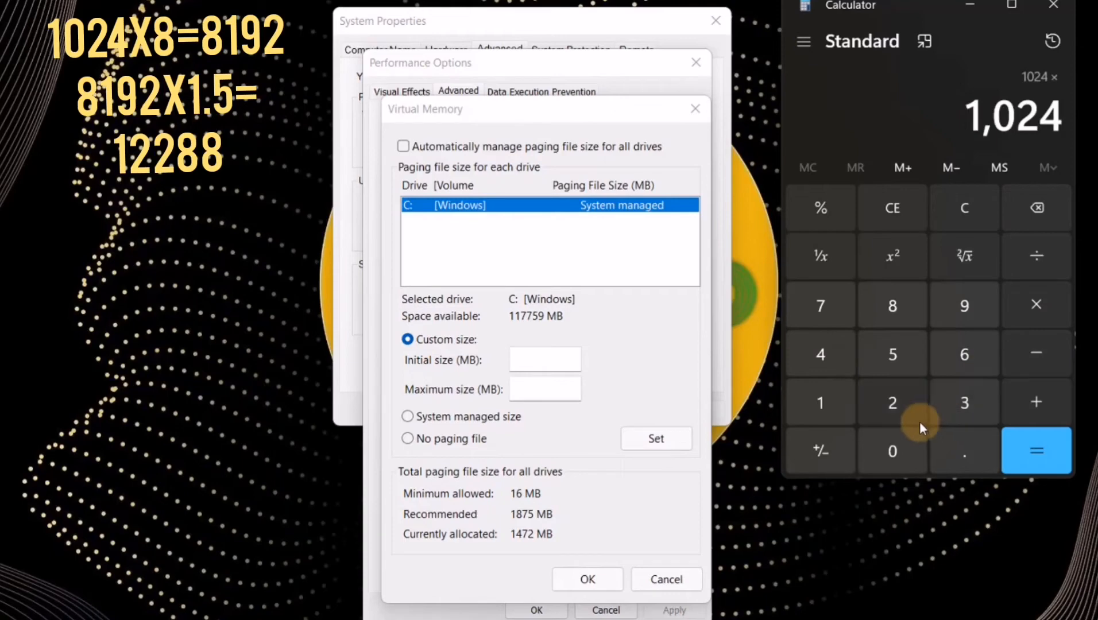
left_click(901, 318)
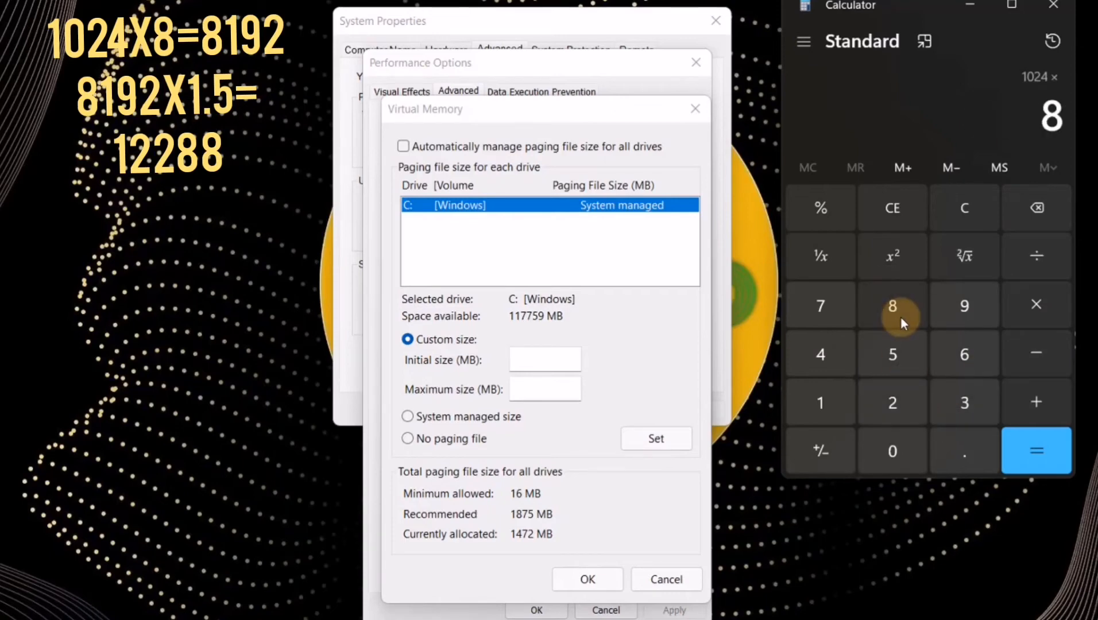
left_click(1042, 457)
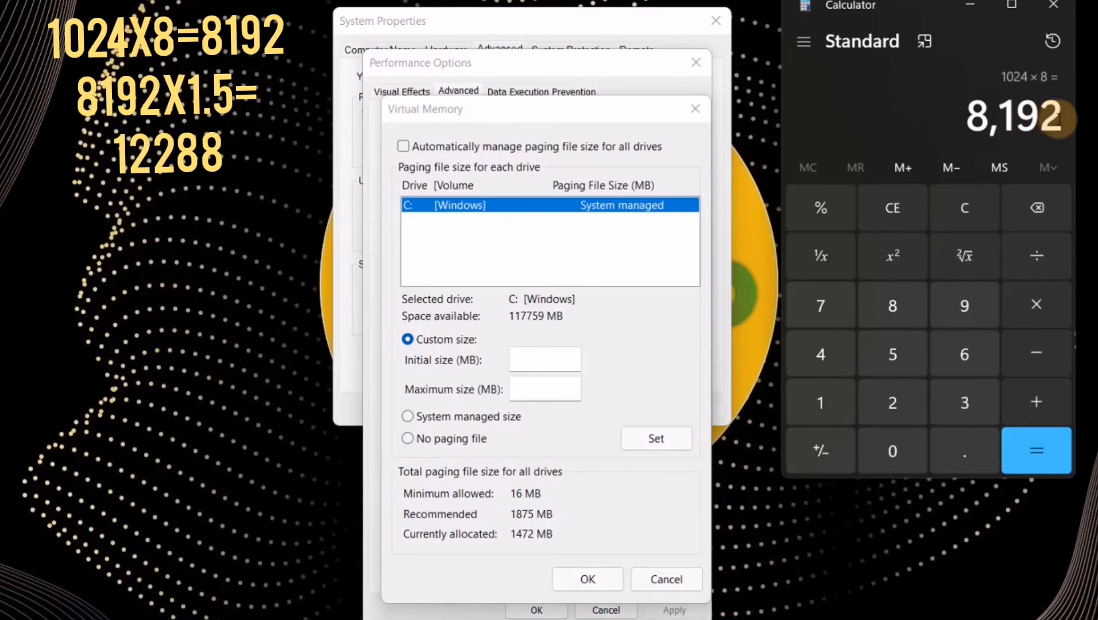
Step: Multiply the RAM size in megabytes by 1.5 to get the initial paging file size
left_click(1038, 305)
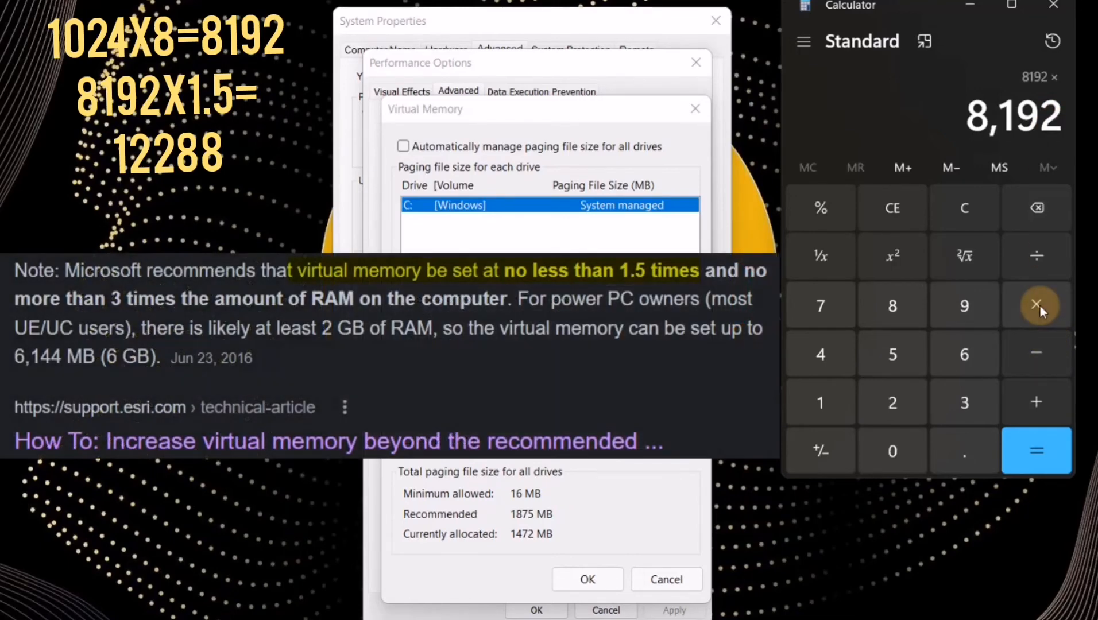
left_click(832, 401)
left_click(973, 447)
left_click(913, 348)
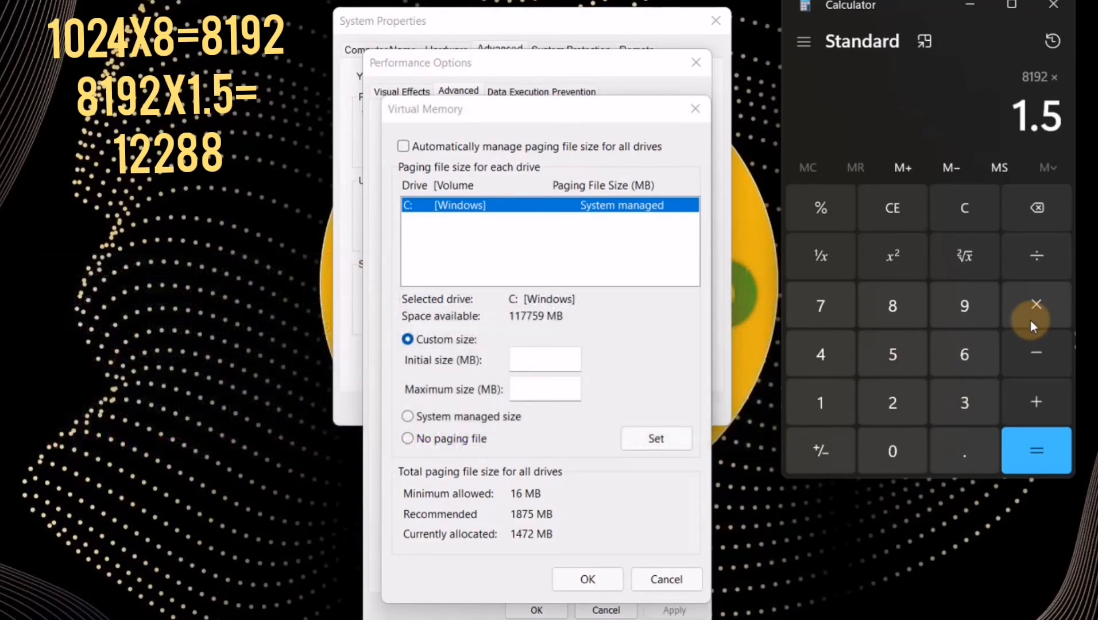
left_click(1043, 455)
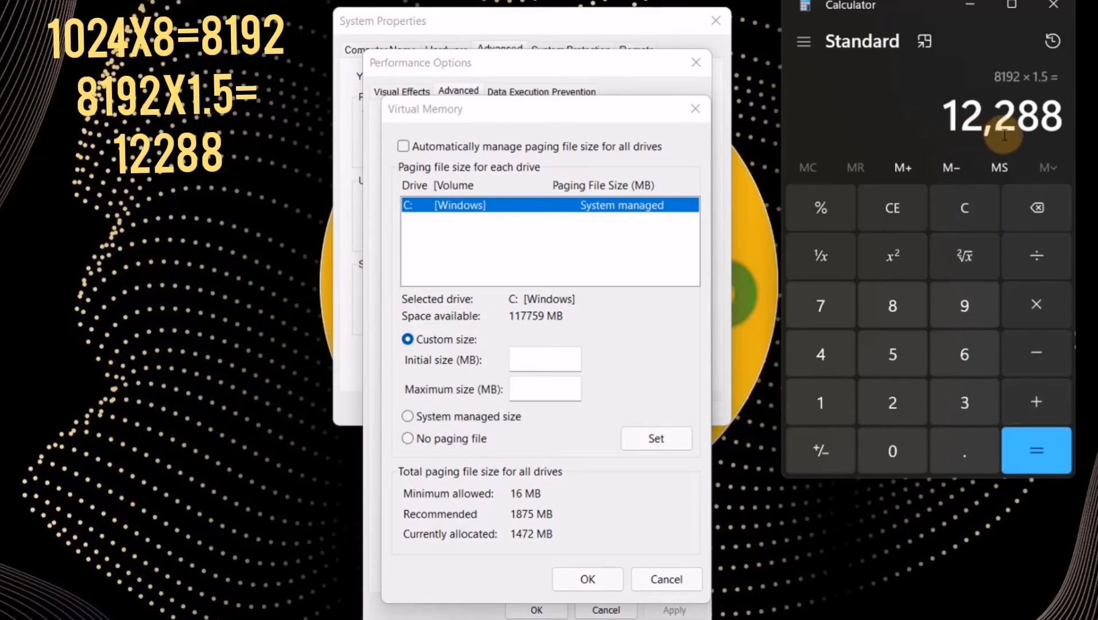
Step: Set the custom initial paging file size for drive C: to 12288 MB
left_click(539, 362)
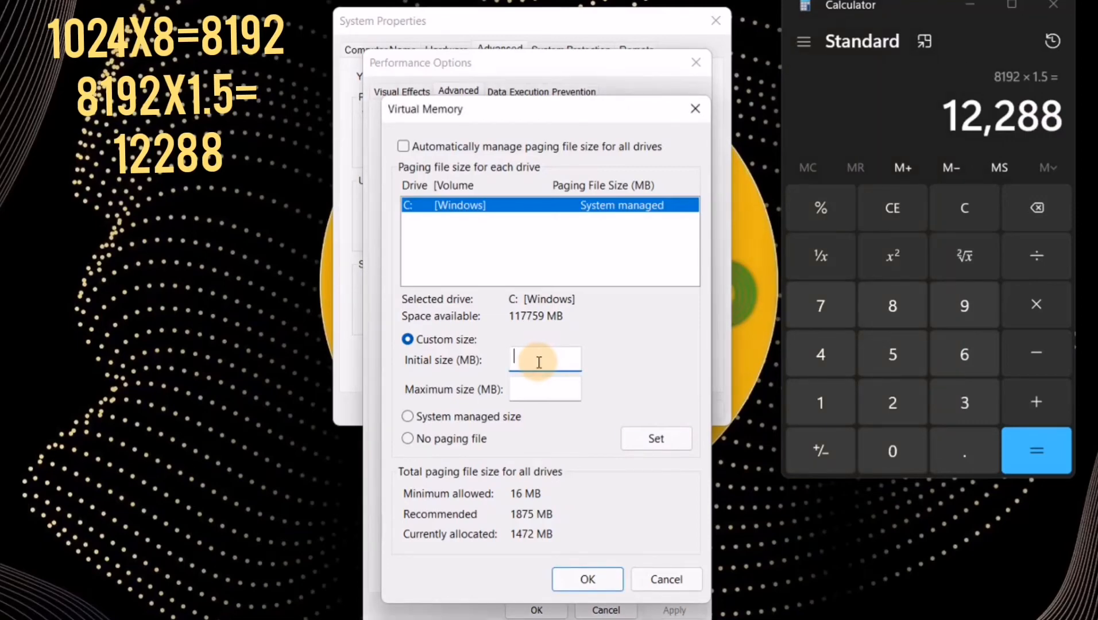
type("1228")
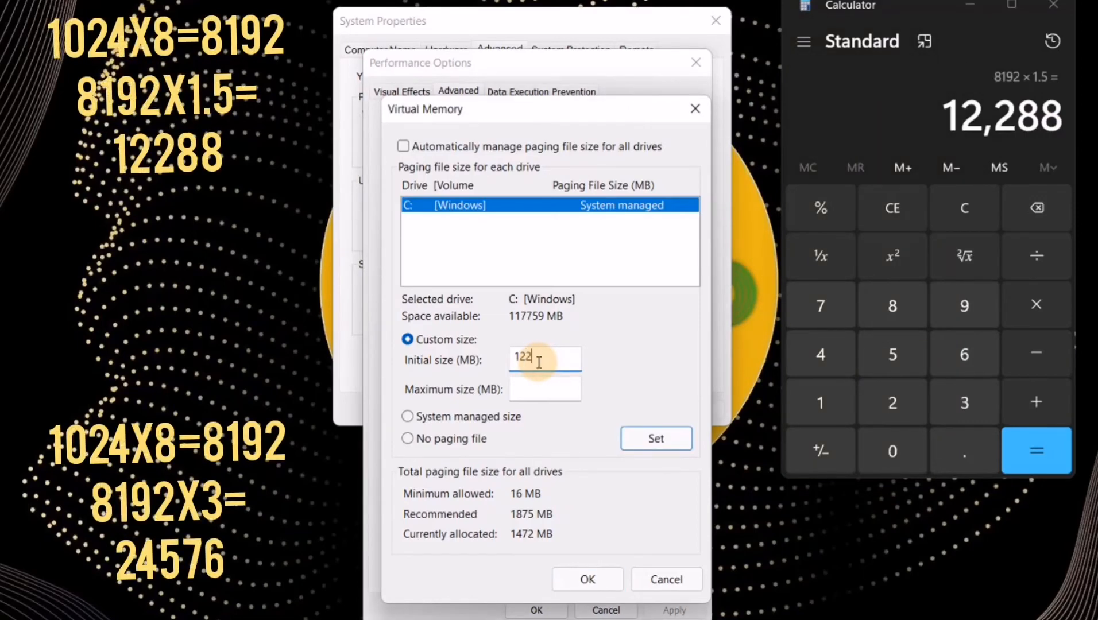
type("8")
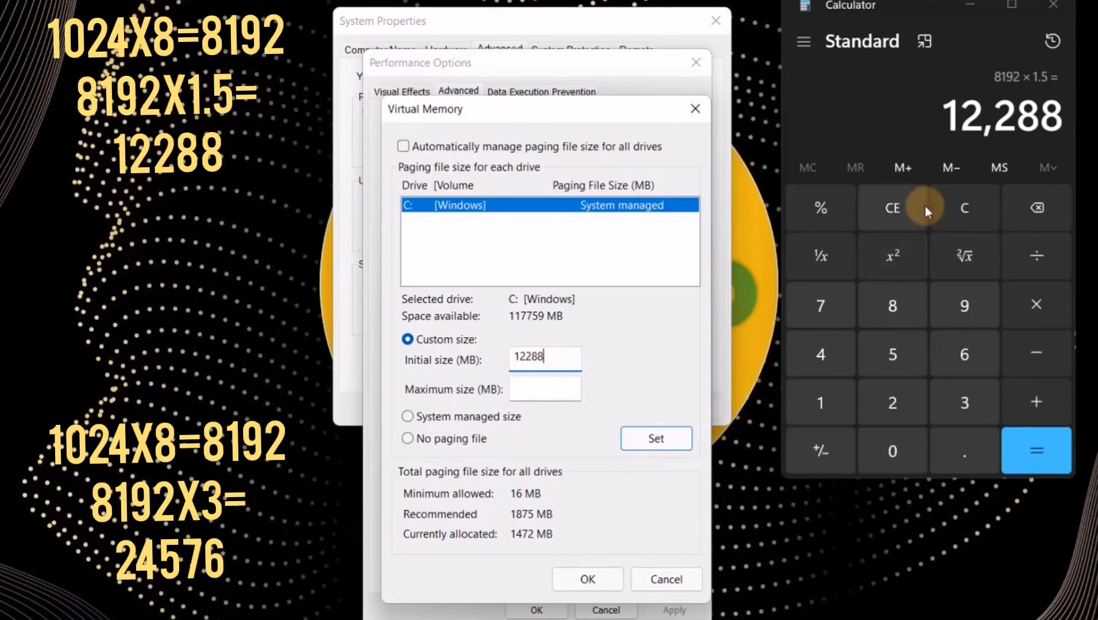
Step: Calculate 1024 × 8 again and multiply the result by 3 to get the maximum paging file size
left_click(1045, 457)
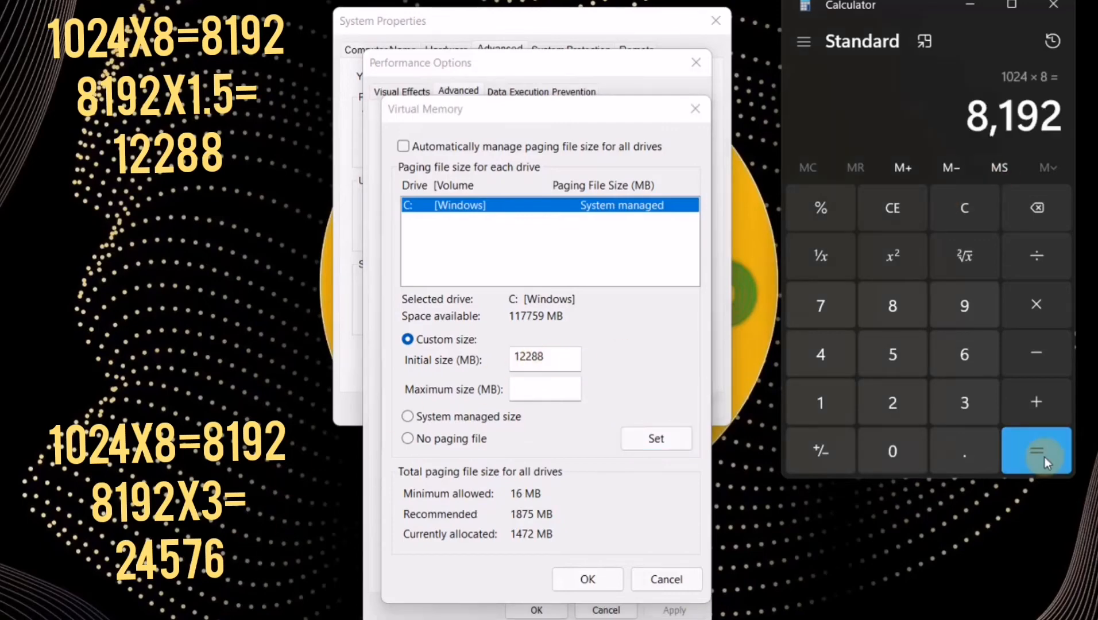
left_click(1042, 309)
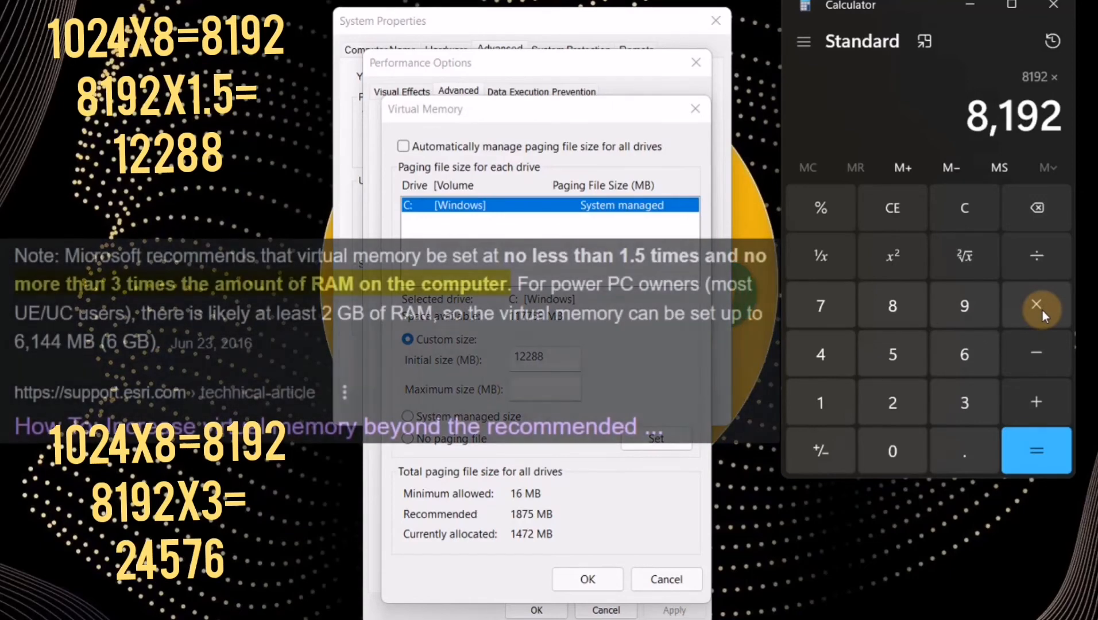
left_click(973, 403)
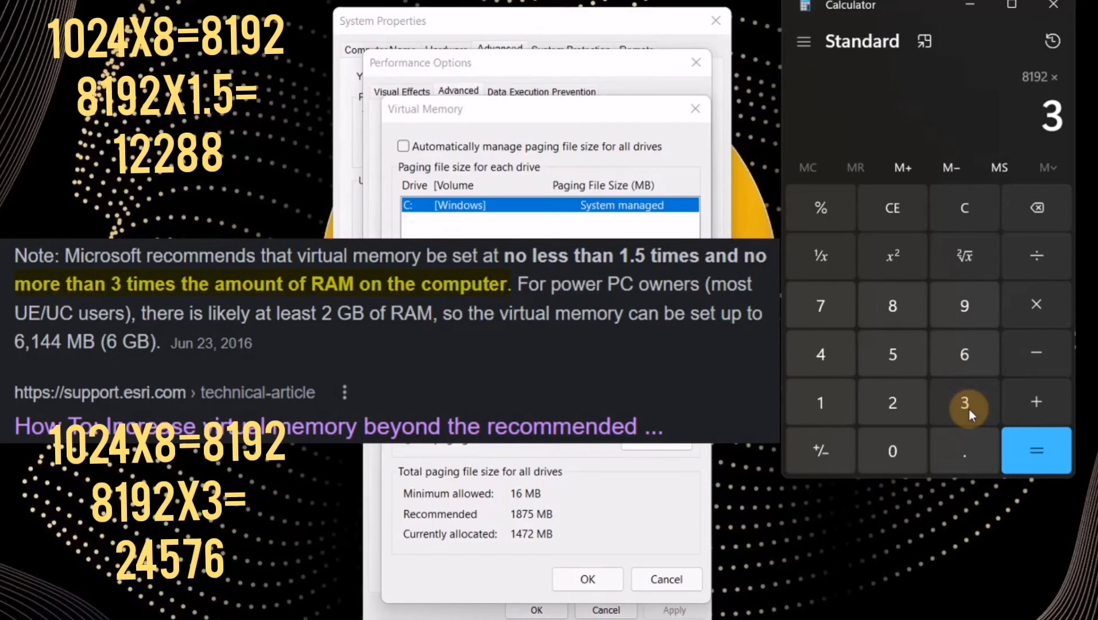
left_click(1050, 465)
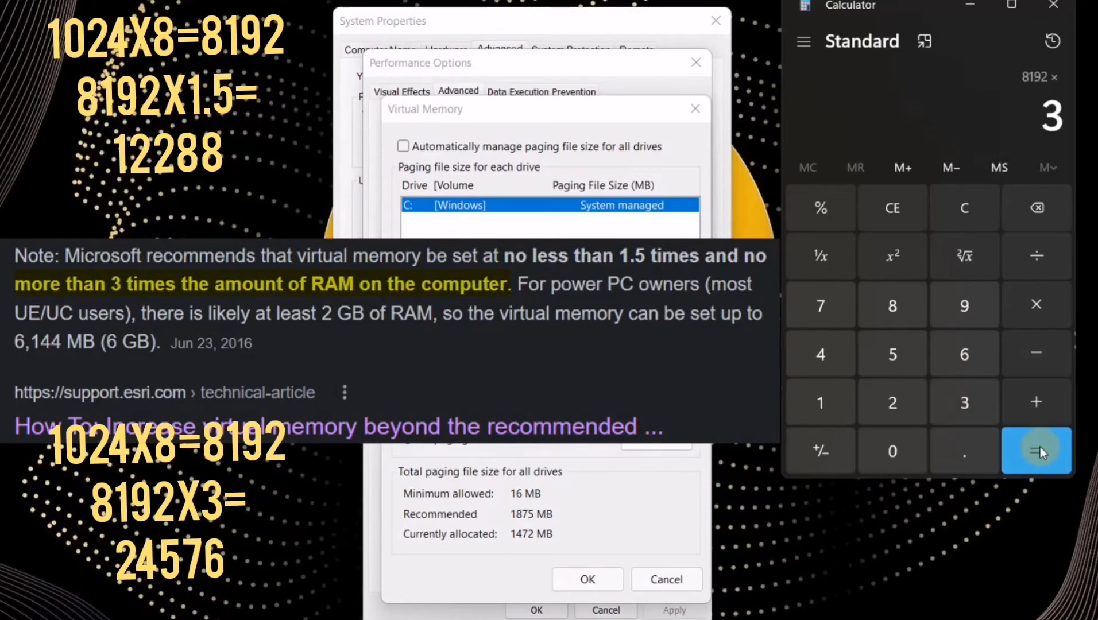
Step: Complete the 8192 × 3 calculation and set drive C:'s custom maximum paging file size to 24576 MB, assigning the custom size to the drive
left_click(1040, 447)
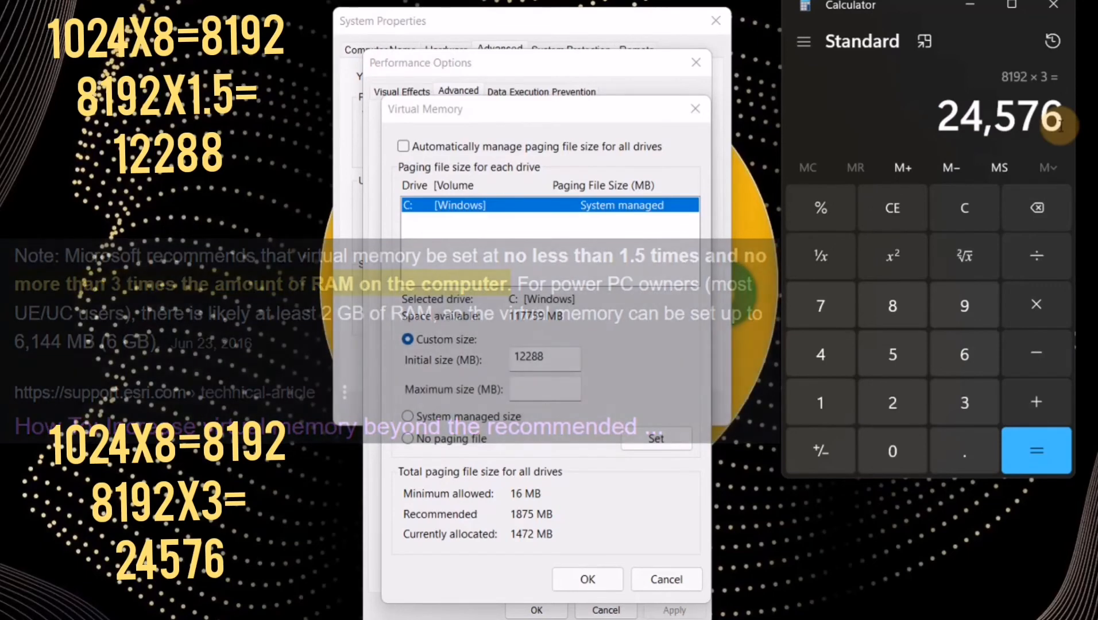
left_click(545, 383)
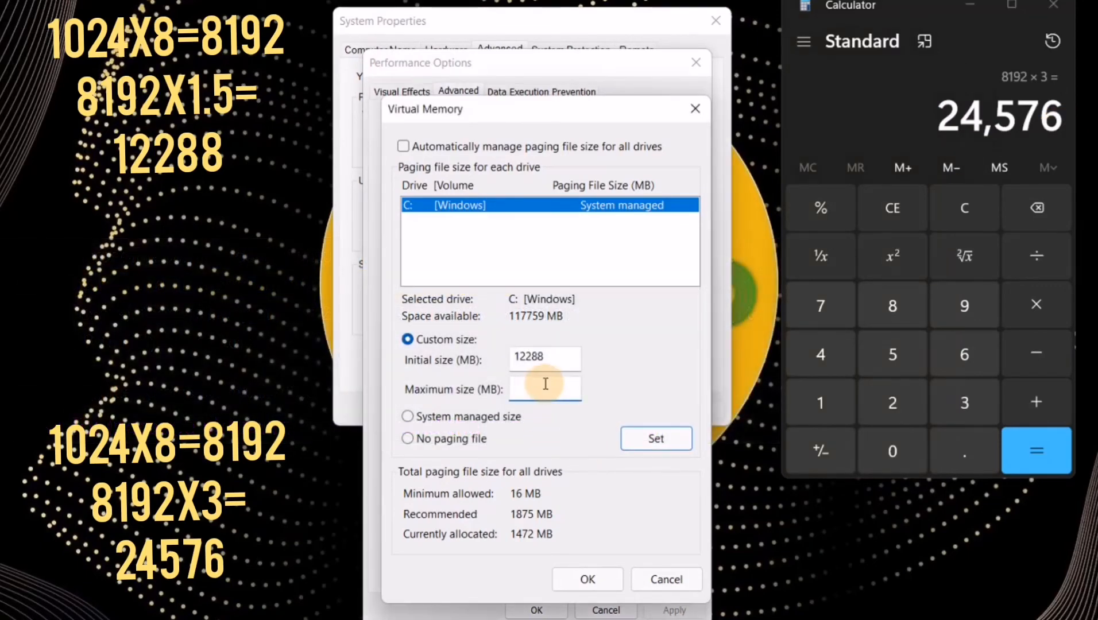
type("24576")
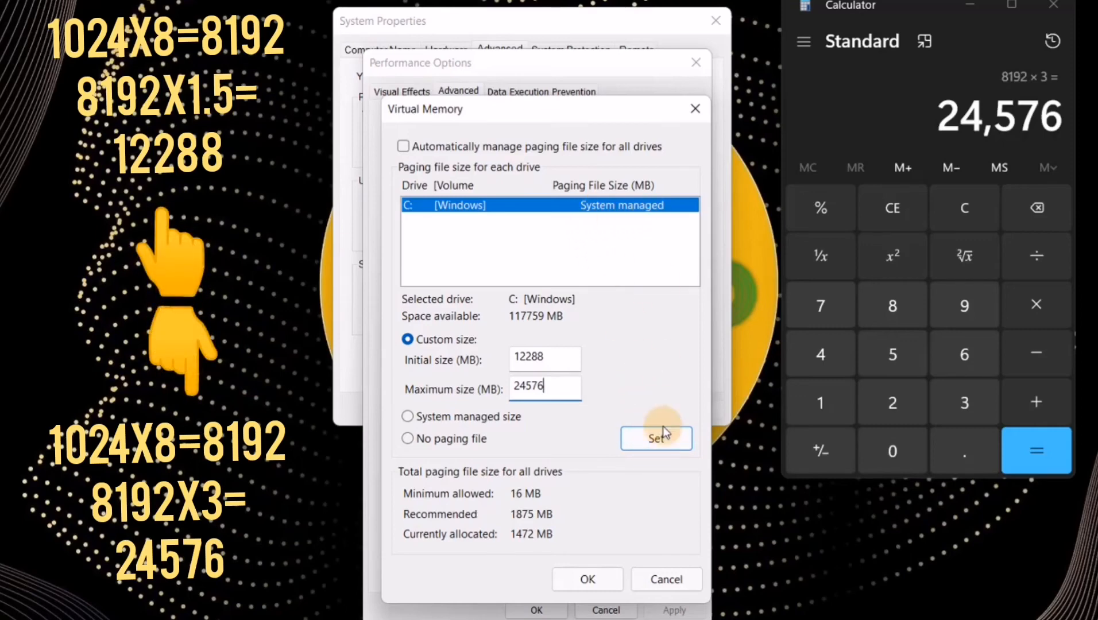
left_click(664, 445)
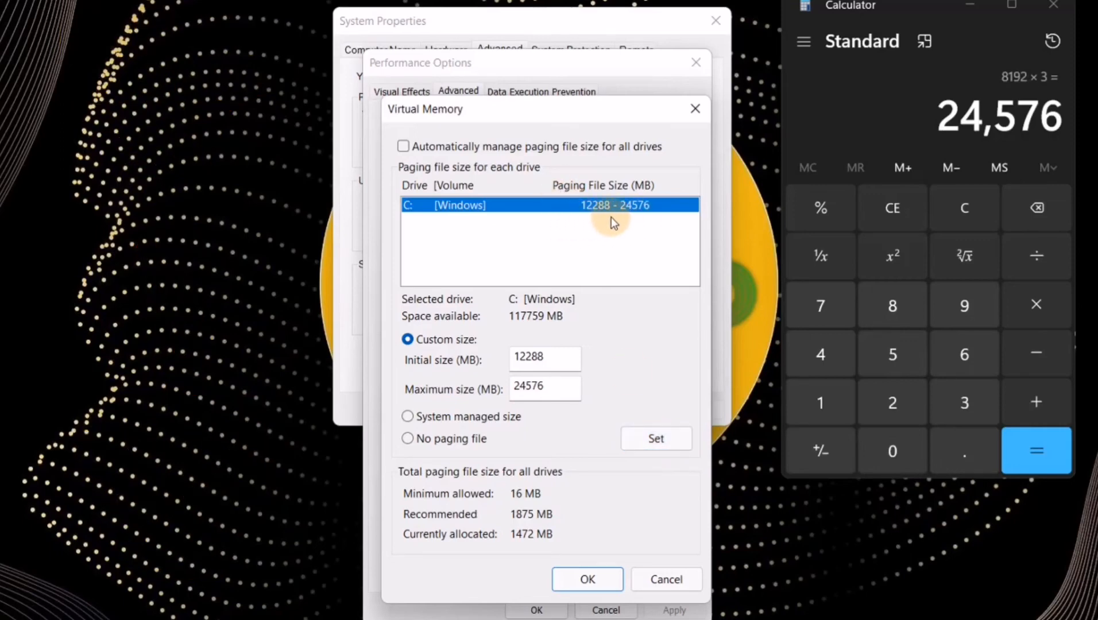
Step: Accept the virtual memory, performance and system properties changes, and close the Calculator
left_click(583, 580)
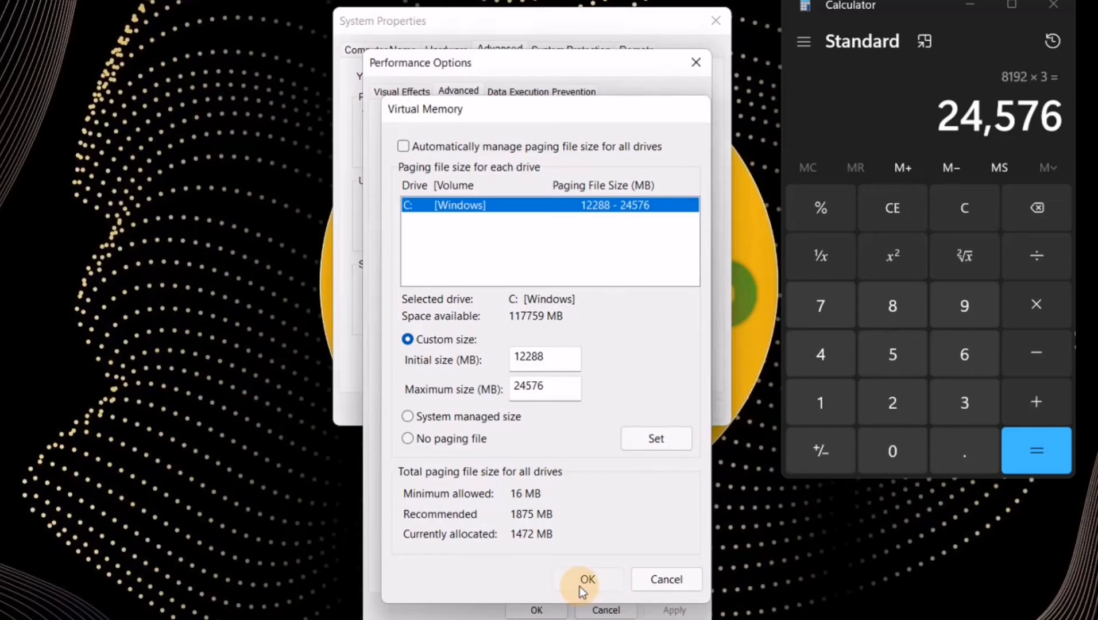
left_click(557, 612)
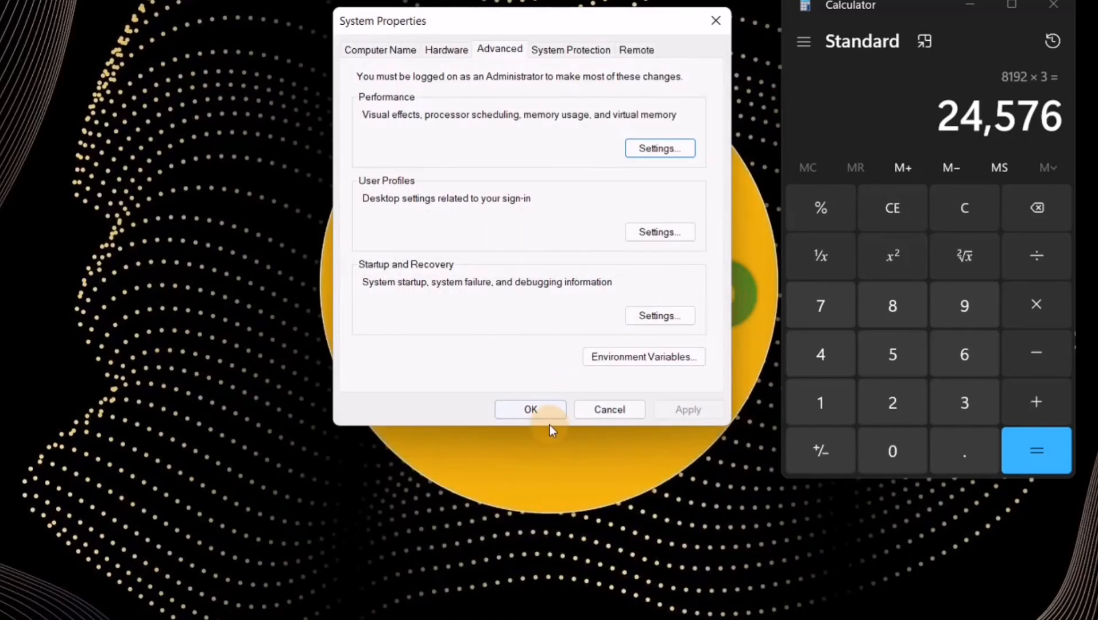
left_click(539, 409)
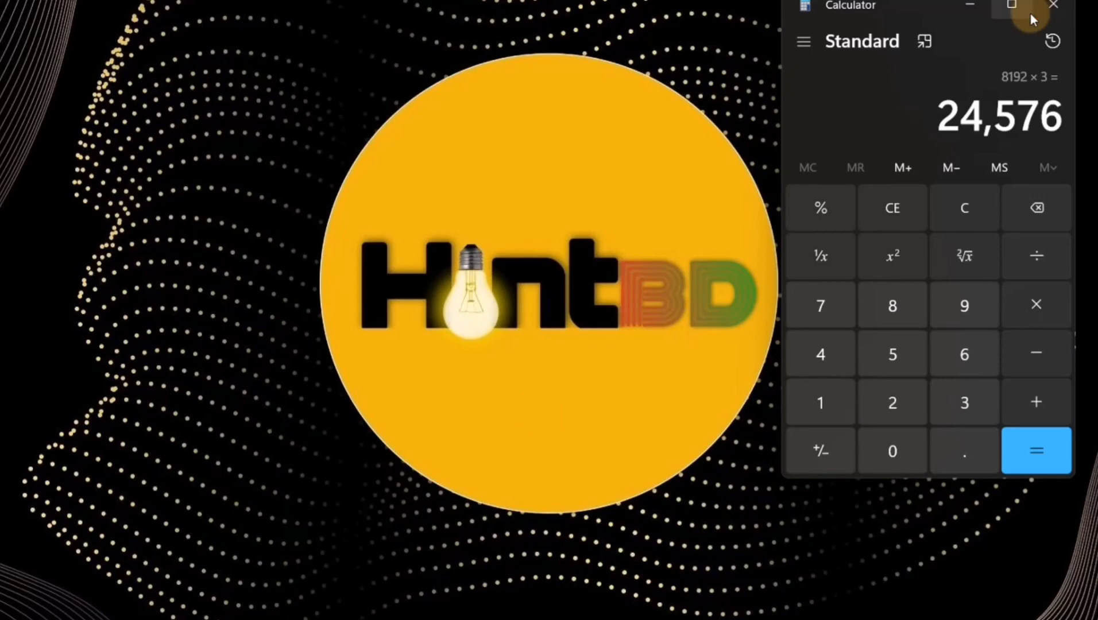
left_click(1054, 5)
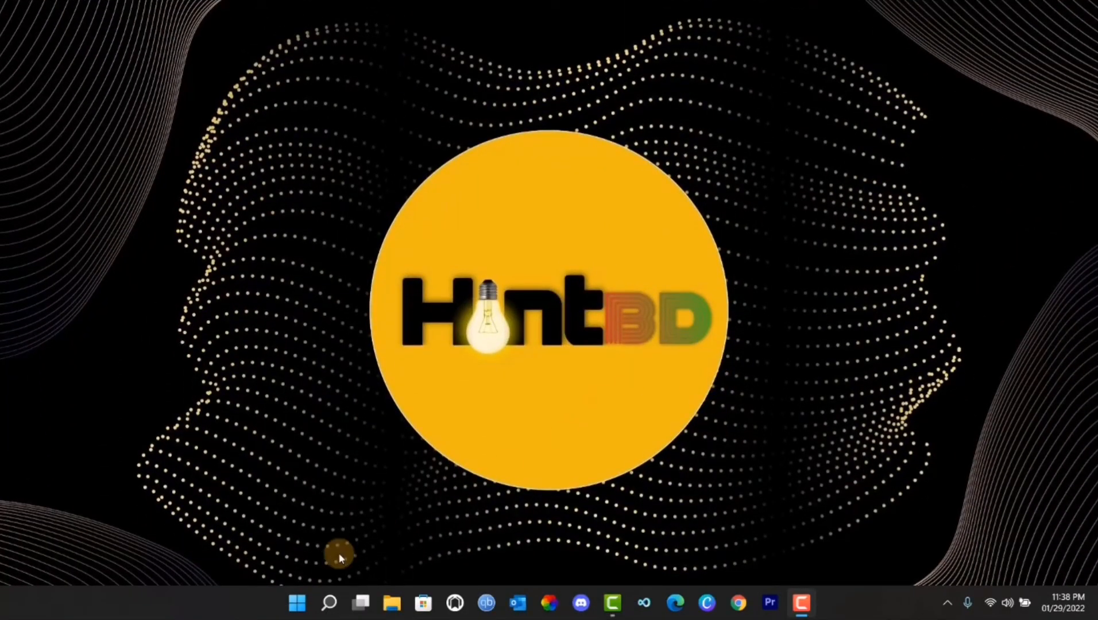
Step: Open the Storage page of the Windows system settings
left_click(297, 603)
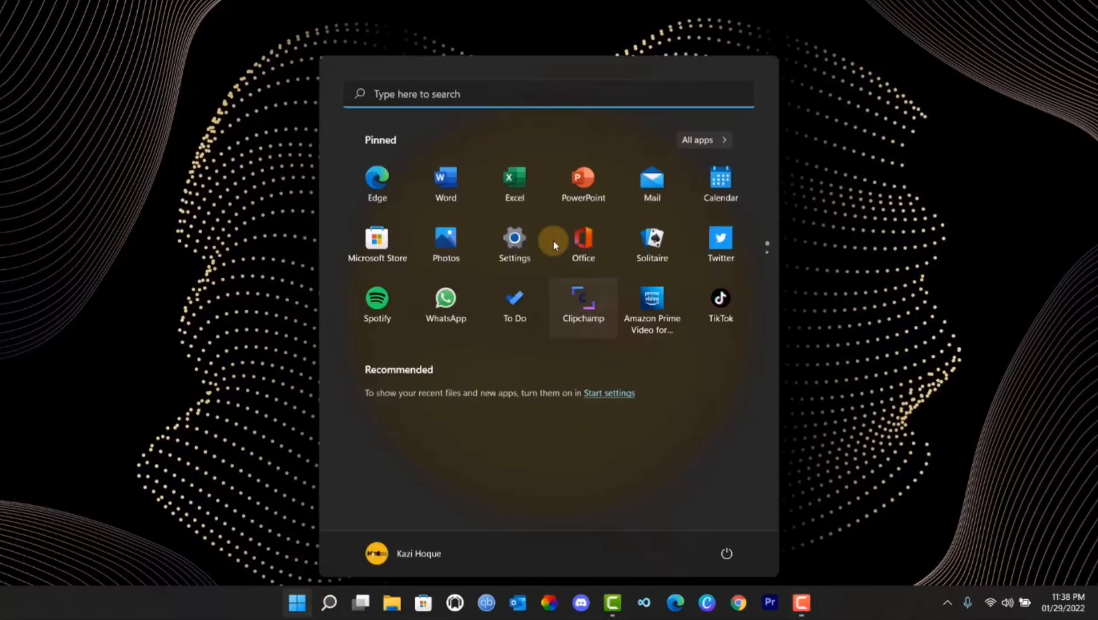
left_click(523, 227)
left_click(376, 445)
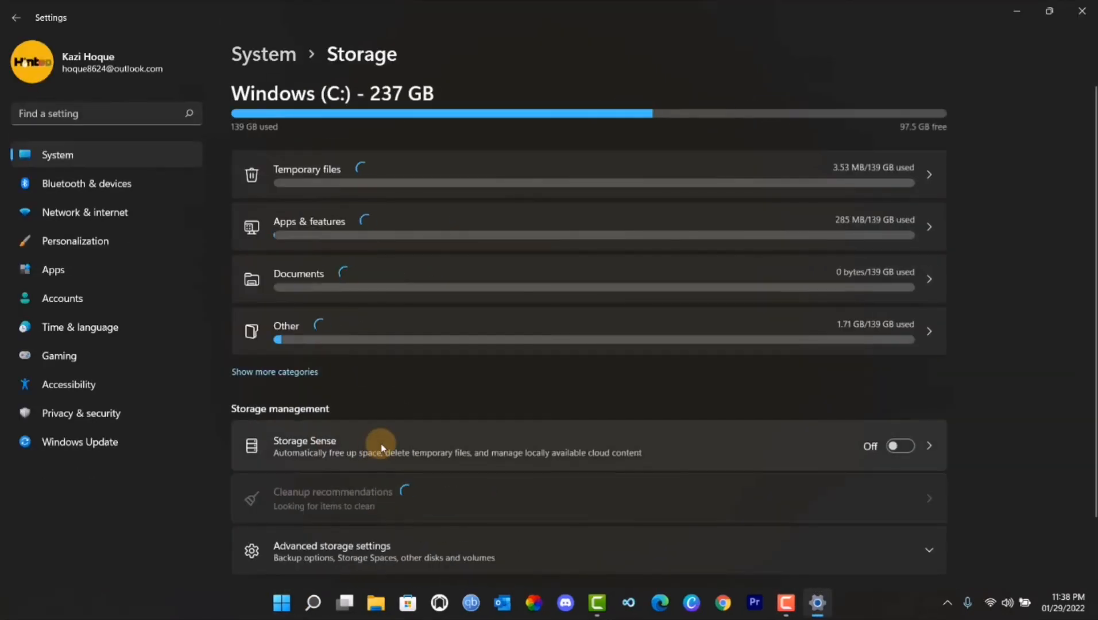
Step: View the System & reserved storage details of drive C: through the advanced storage settings for storage used on other drives
scroll(381, 454, "down", 1)
left_click(379, 474)
scroll(380, 471, "down", 3)
left_click(379, 306)
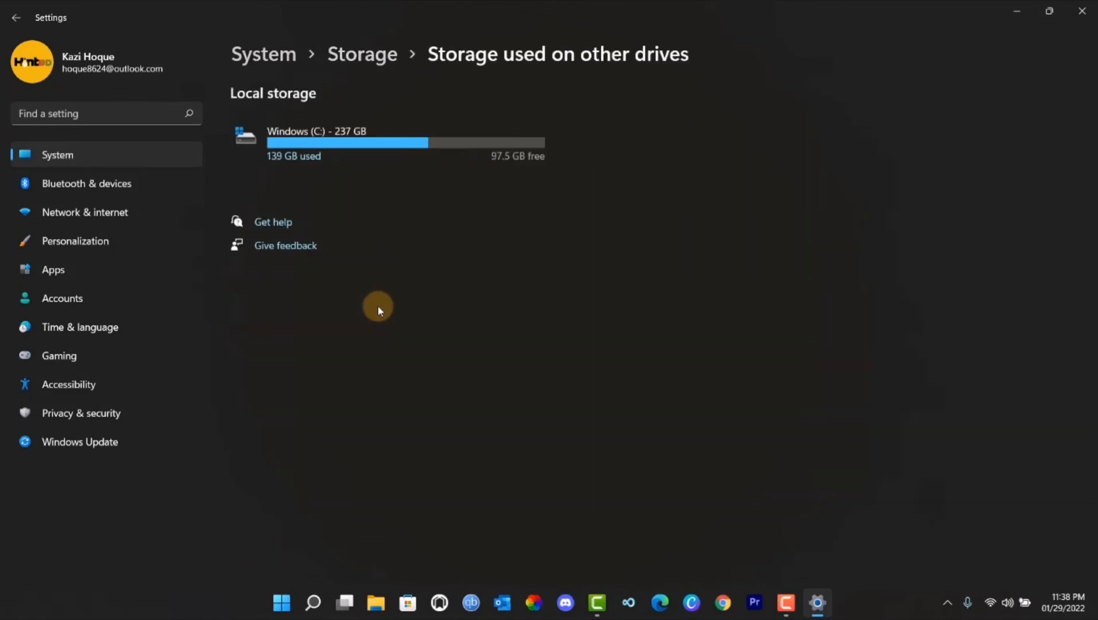
left_click(434, 133)
left_click(412, 204)
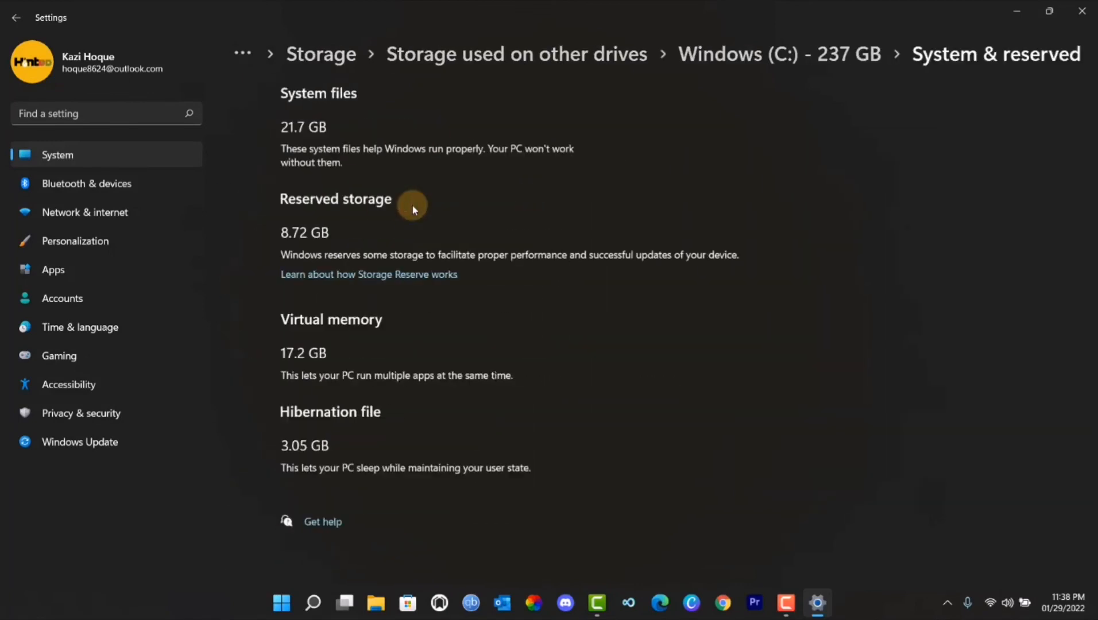